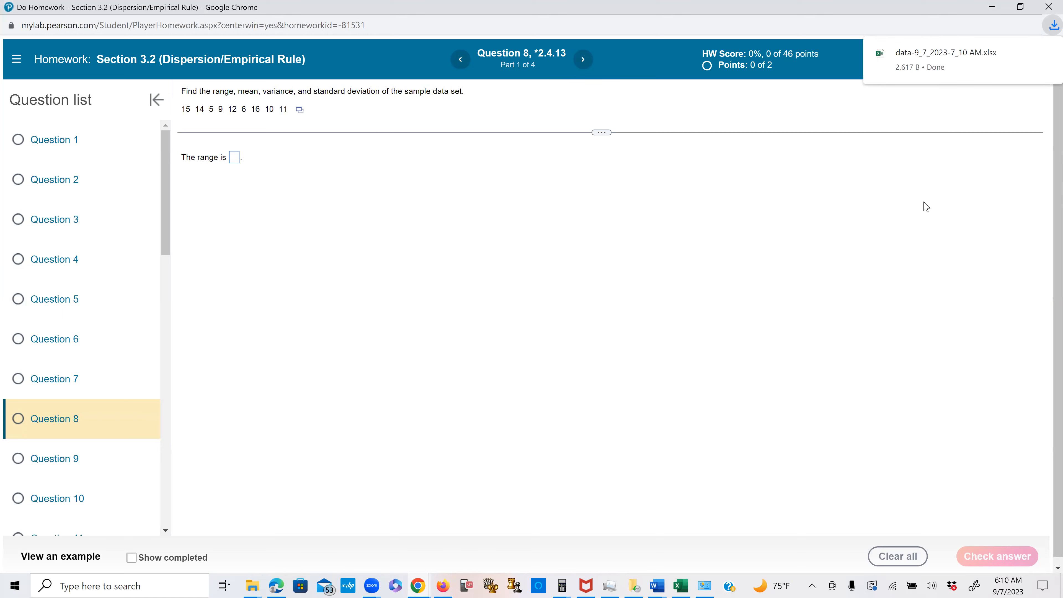
- Open the downloaded workbook data-9_7_2023-7_10 AM.xlsx in Excel and enable editing
{"action": "left_click", "coordinate": [933, 71]}
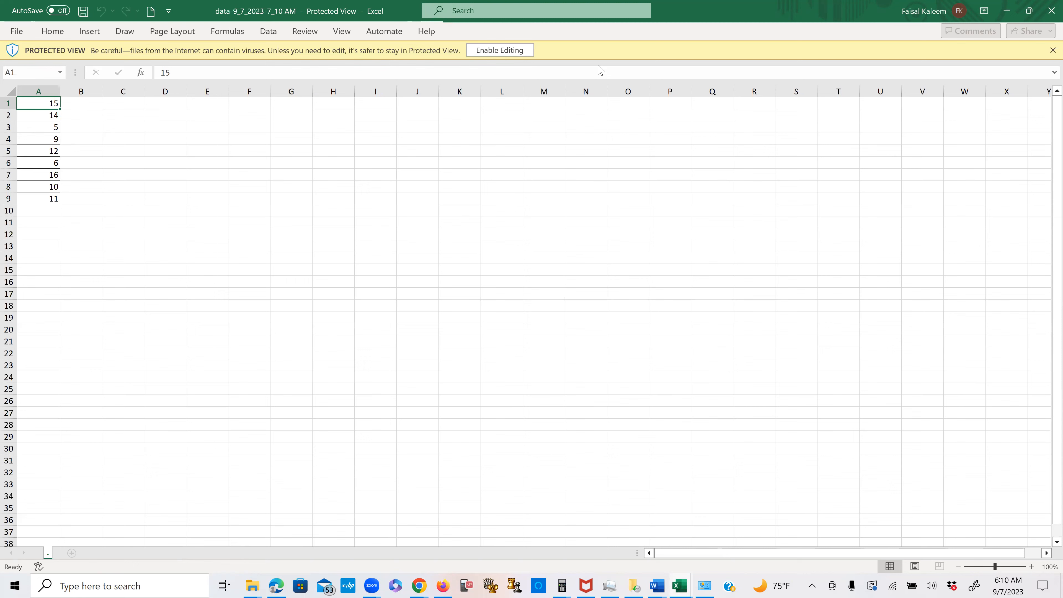
{"action": "left_click", "coordinate": [500, 51]}
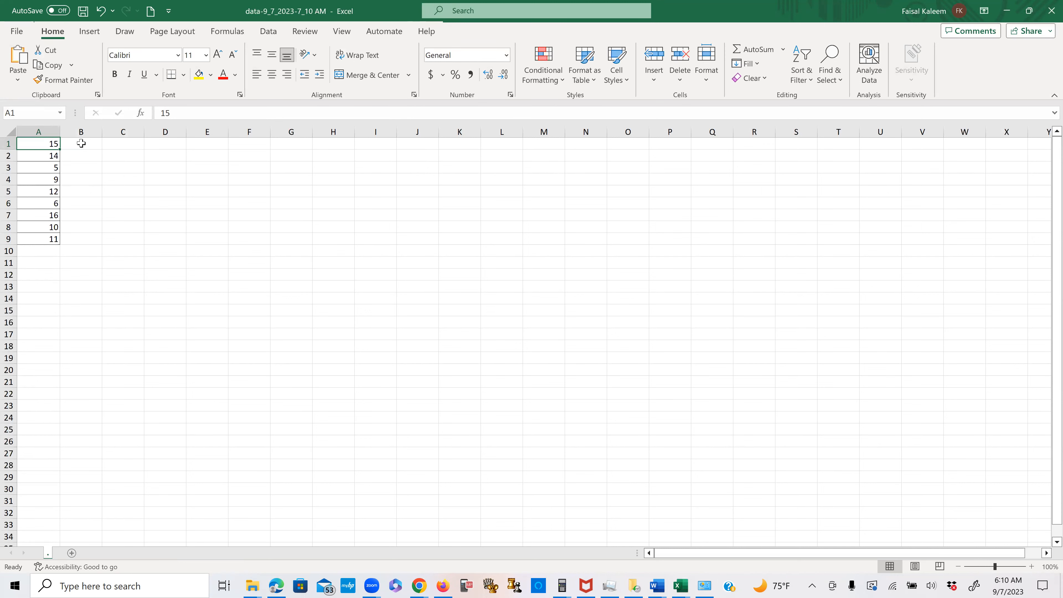
- Calculate the average of A1:A9 in cell B1 with the AVERAGE function and label it "mean" in C1
{"action": "left_click", "coordinate": [81, 143]}
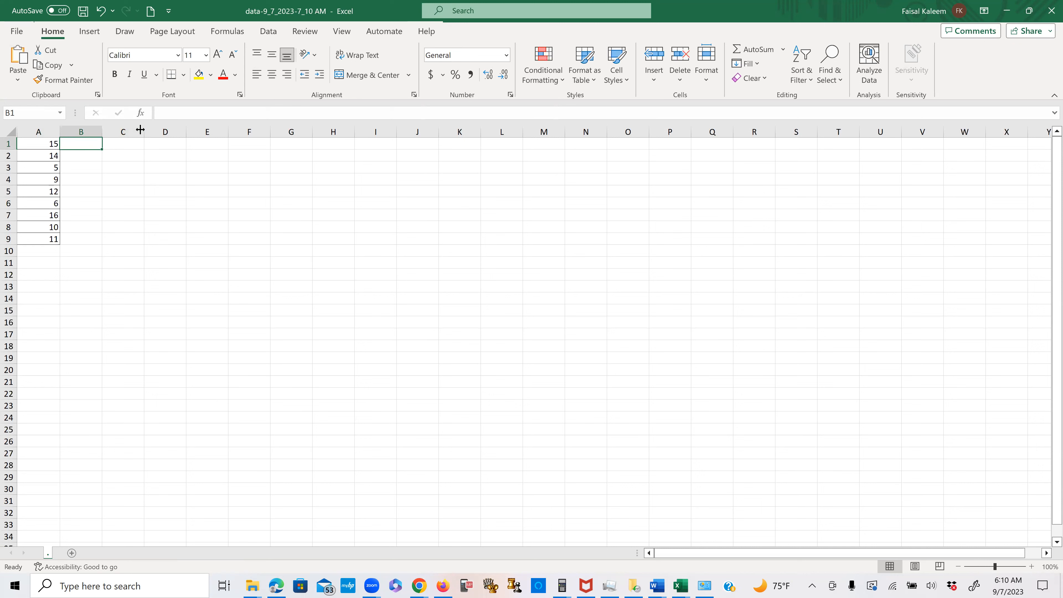
{"action": "type", "text": "="}
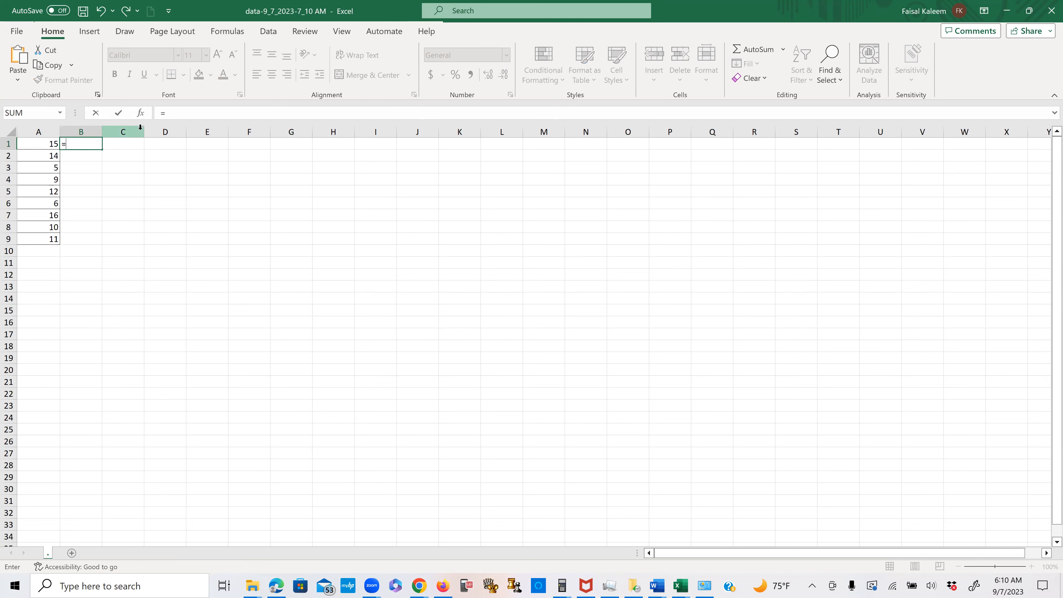
{"action": "type", "text": "av"}
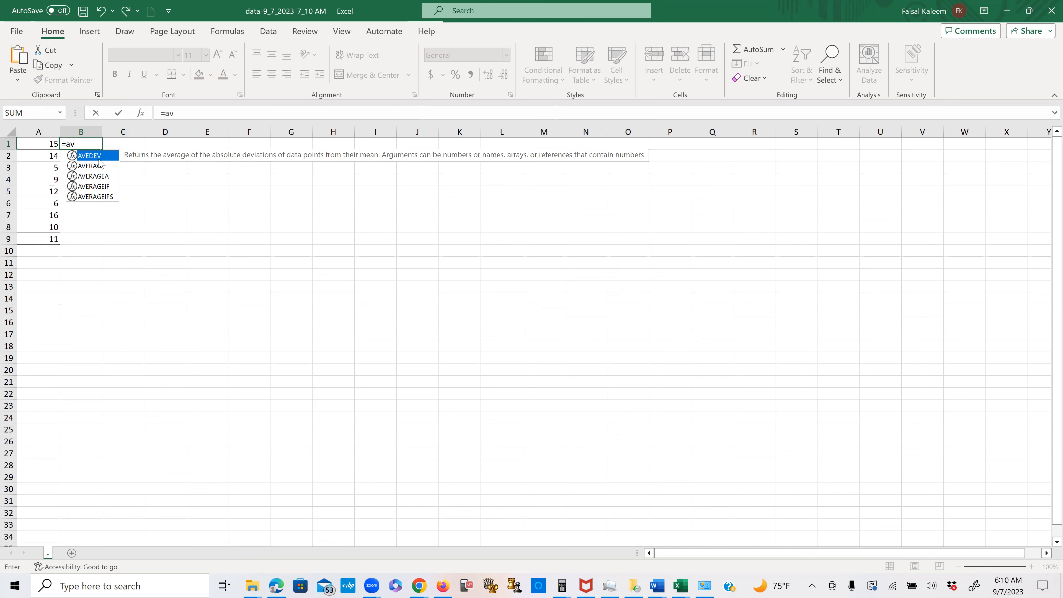
{"action": "double_click", "coordinate": [92, 168]}
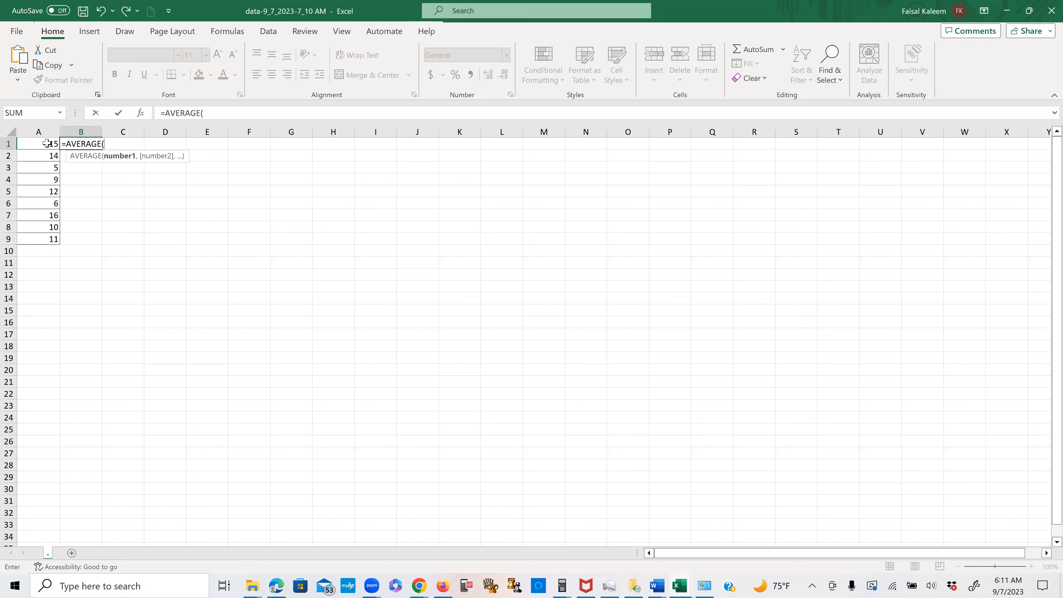
{"action": "left_click_drag", "start_coordinate": [45, 144], "coordinate": [46, 238]}
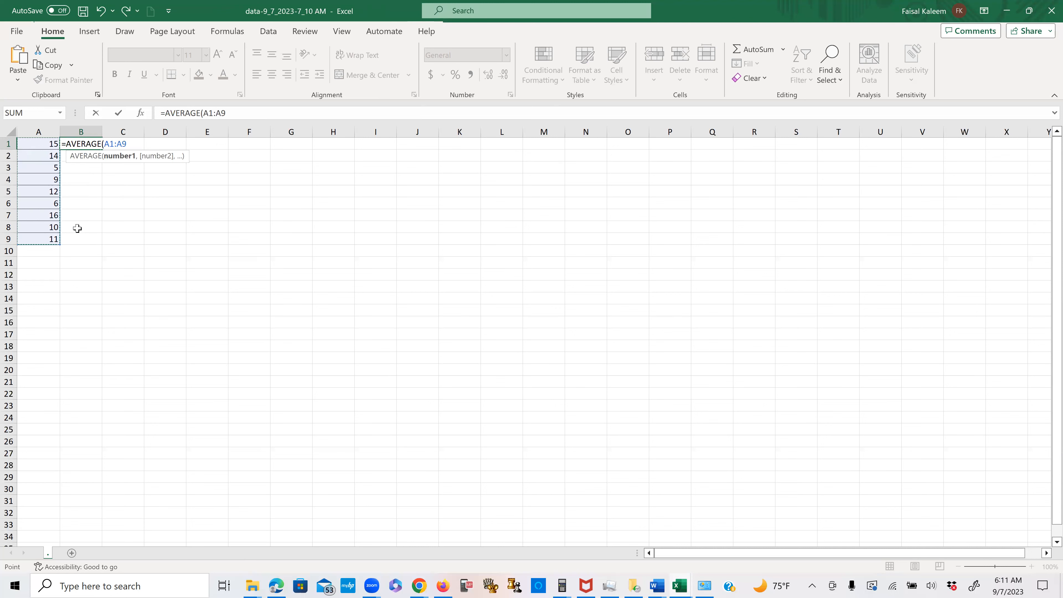
{"action": "key", "text": "Return"}
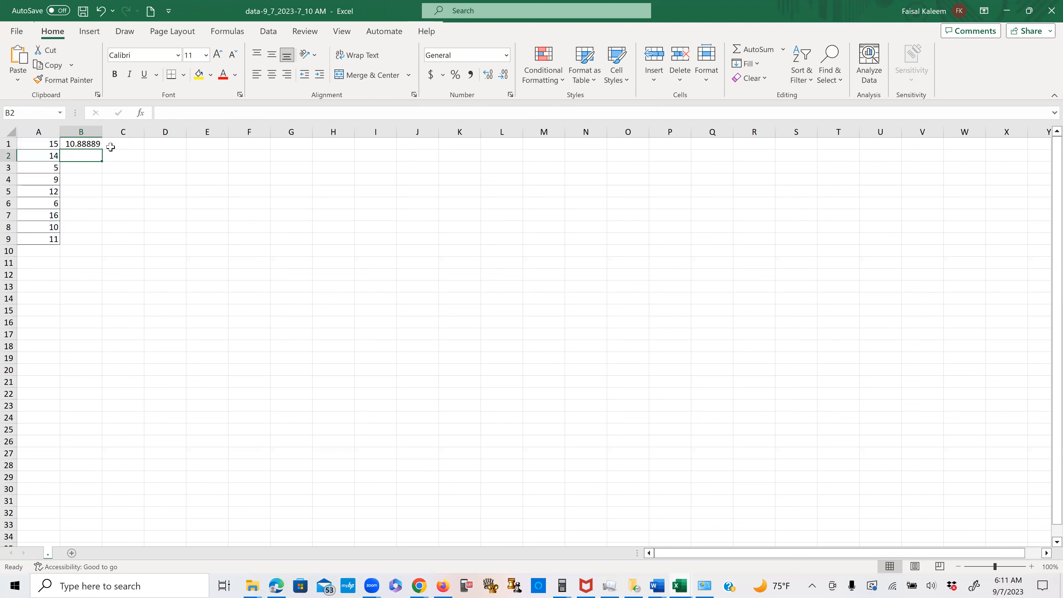
{"action": "left_click", "coordinate": [125, 143]}
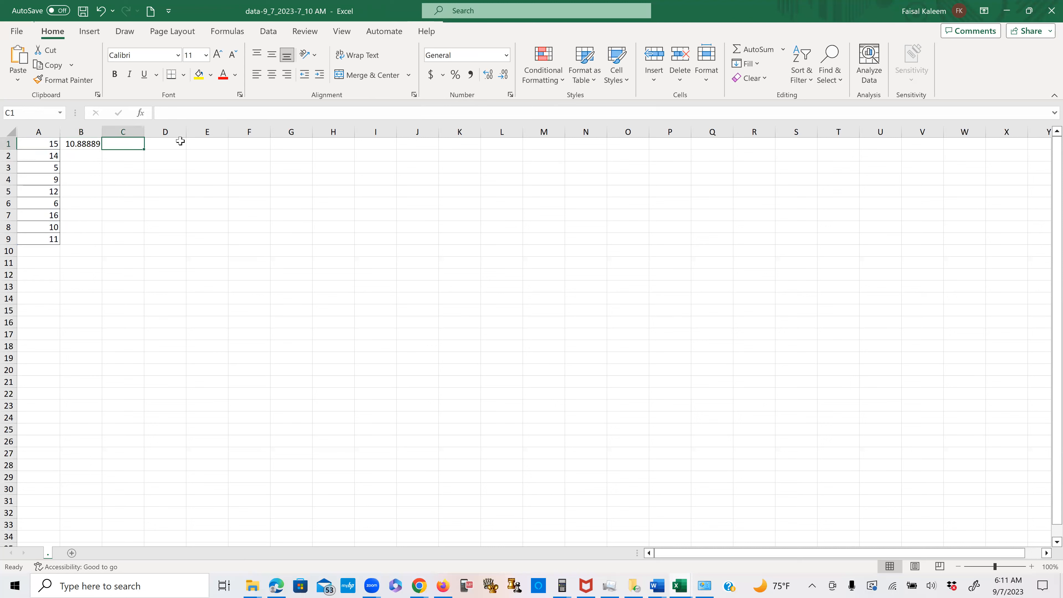
{"action": "type", "text": "mean"}
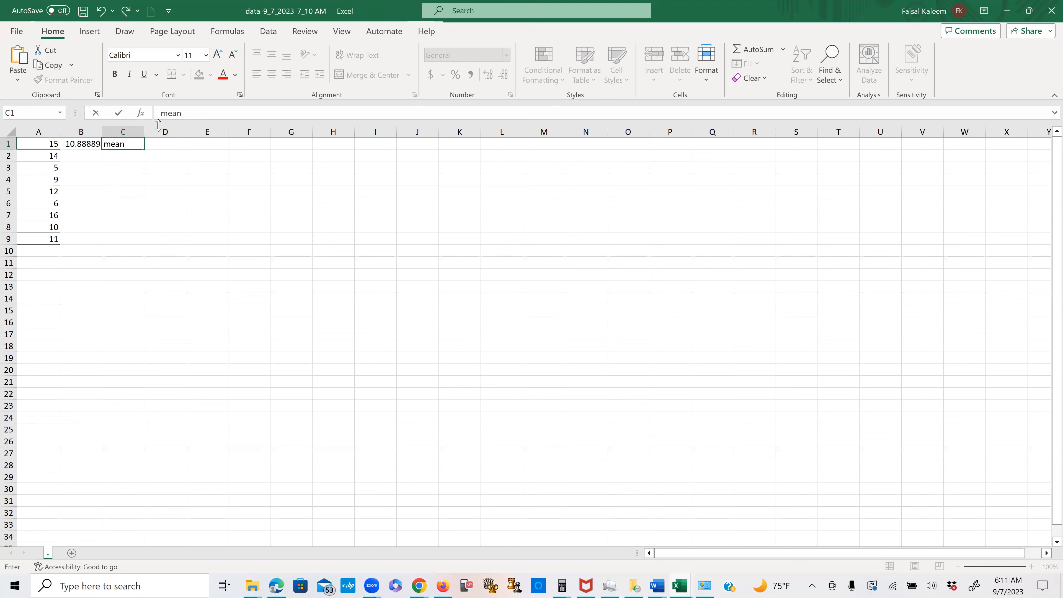
- Calculate the median of A1:A9 in cell B2 with the MEDIAN function and label it "median" in C2
{"action": "left_click", "coordinate": [74, 156]}
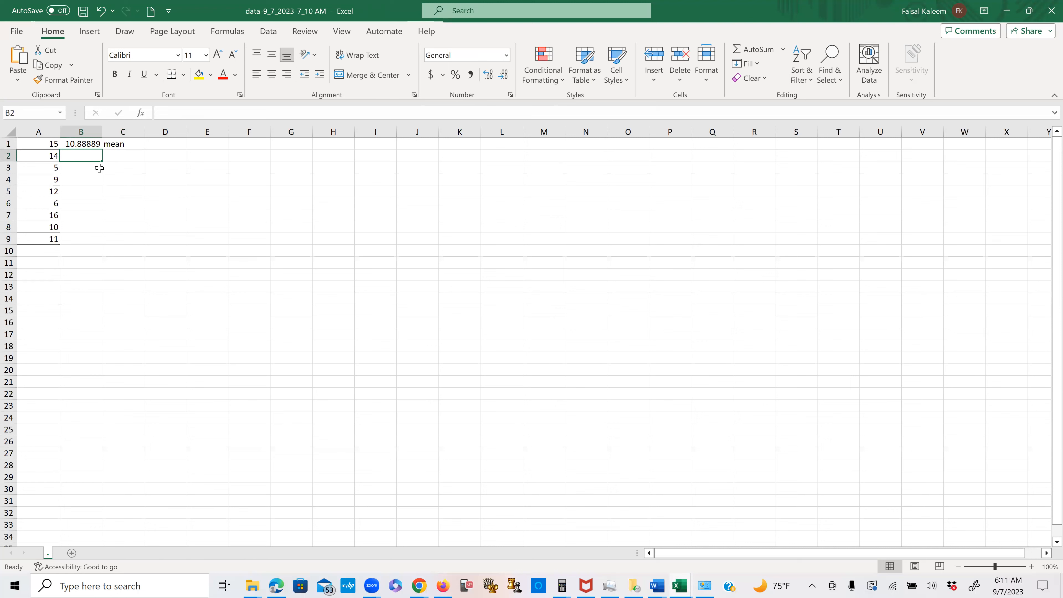
{"action": "type", "text": "=me"}
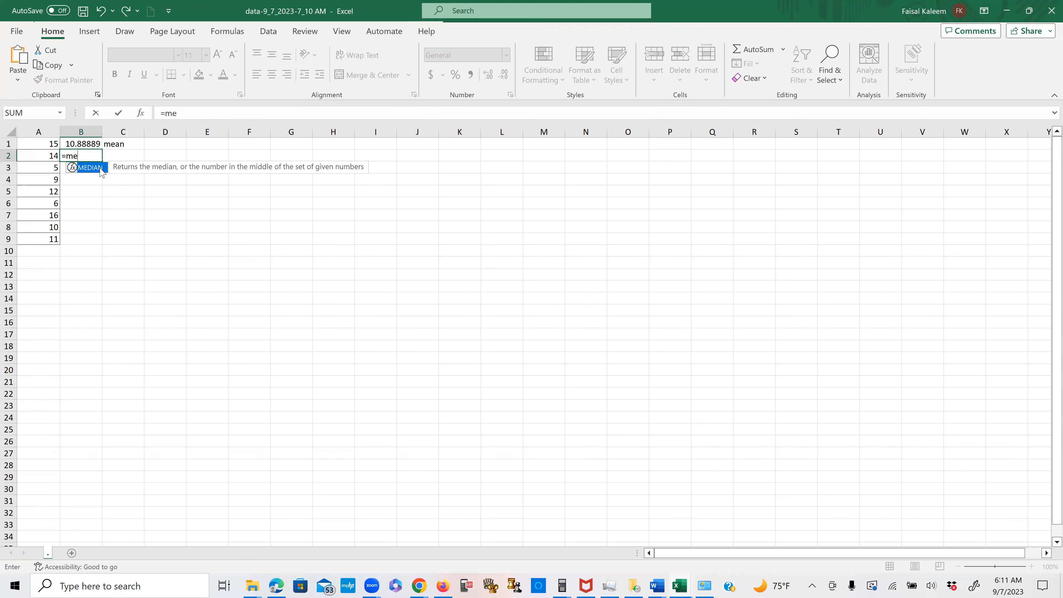
{"action": "double_click", "coordinate": [99, 167]}
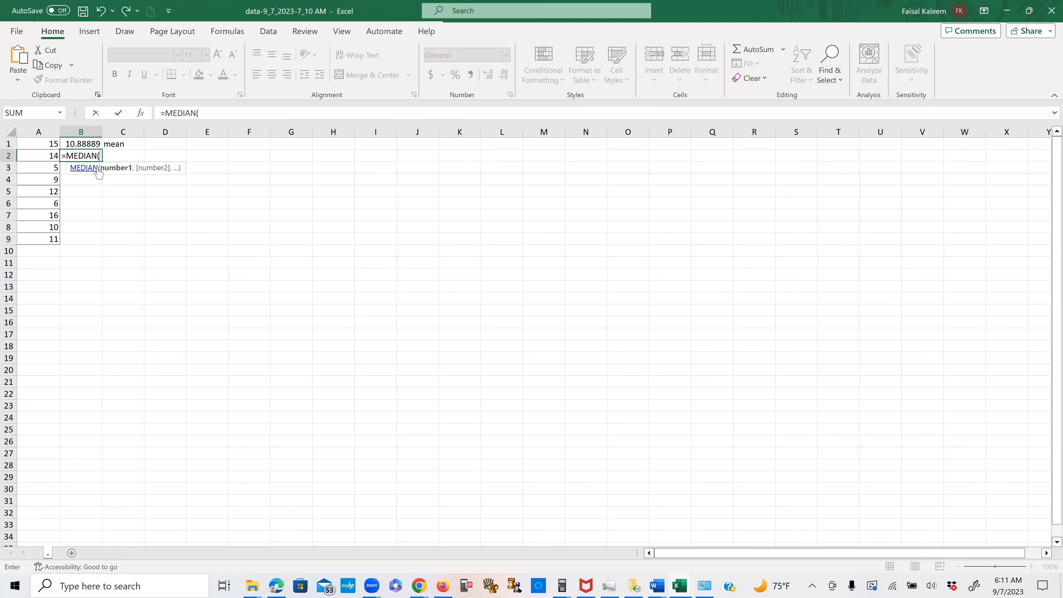
{"action": "left_click_drag", "start_coordinate": [53, 142], "coordinate": [31, 234]}
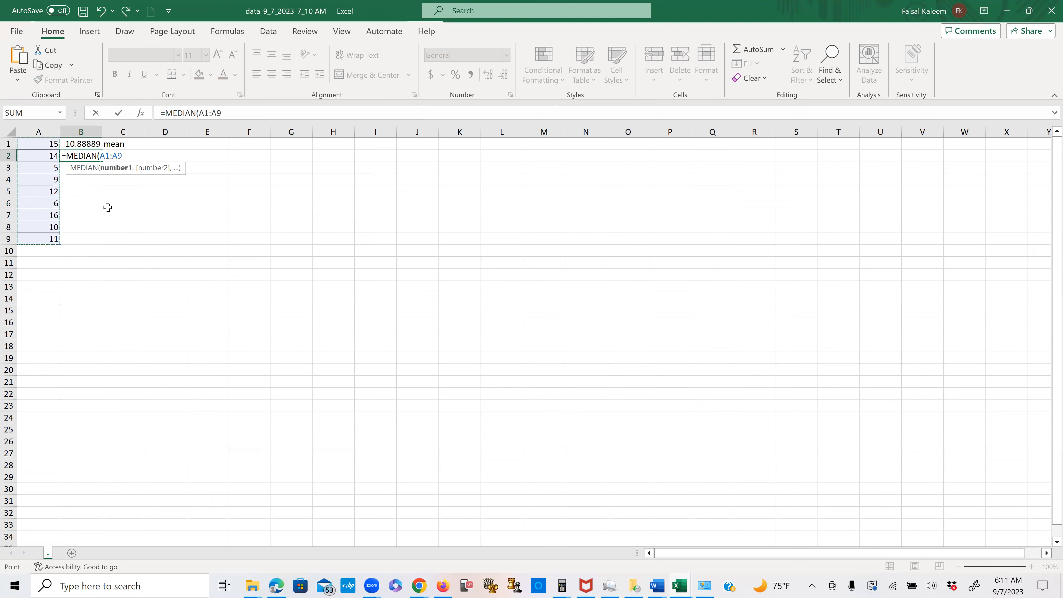
{"action": "key", "text": "Return"}
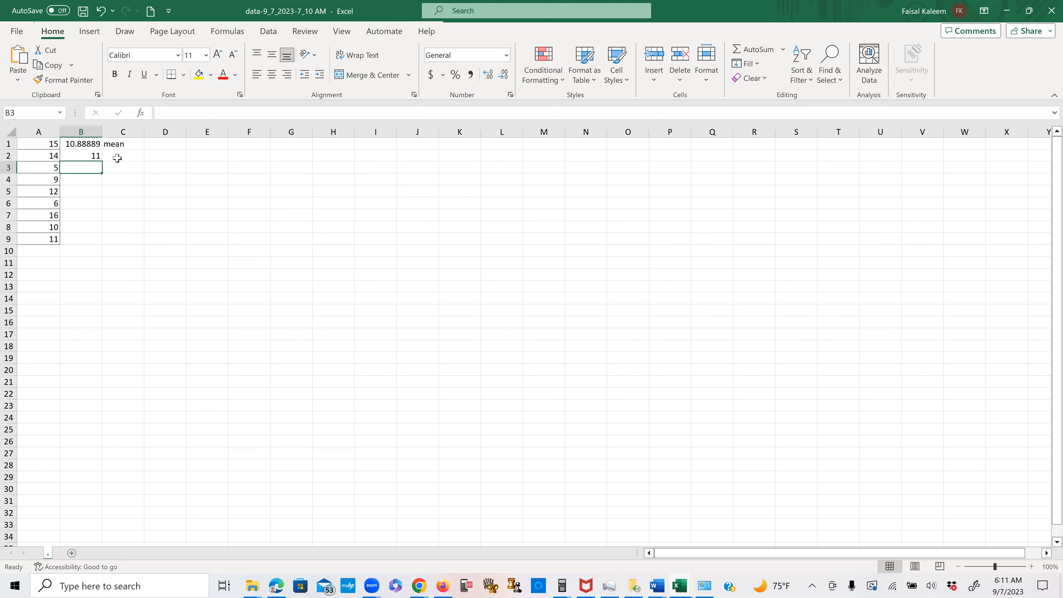
{"action": "left_click", "coordinate": [140, 155]}
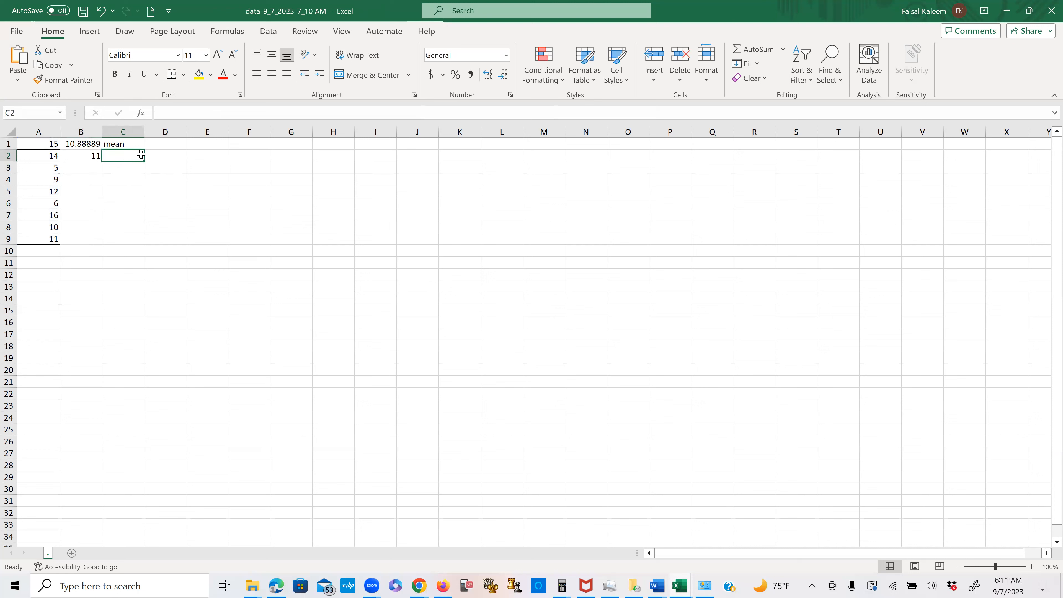
{"action": "type", "text": "median"}
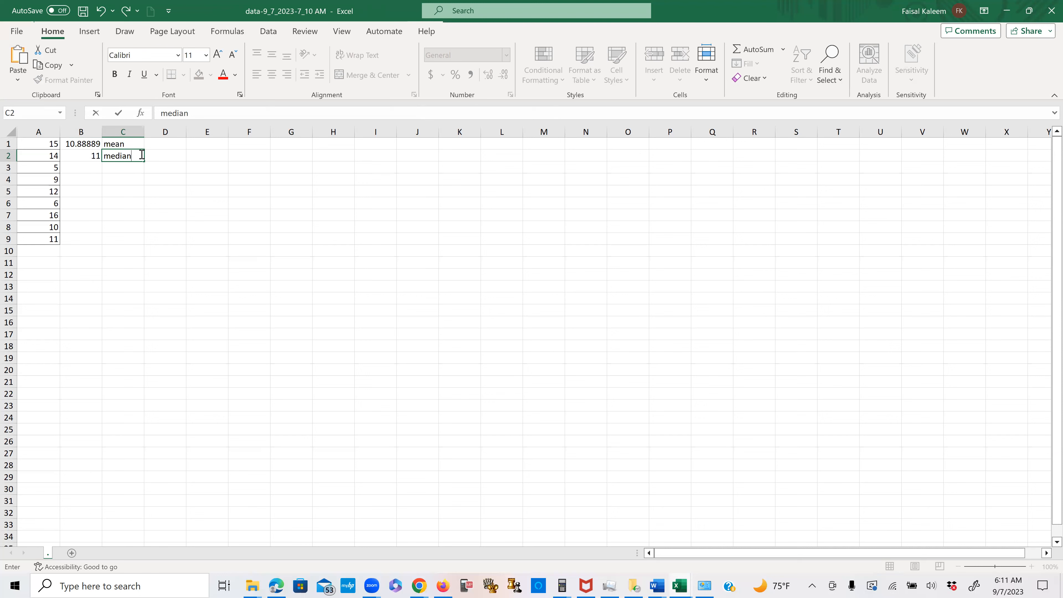
- Calculate the sample standard deviation of A1:A9 in cell B3 with STDEV.S and label it "Sample SD" in C3
{"action": "left_click", "coordinate": [80, 168]}
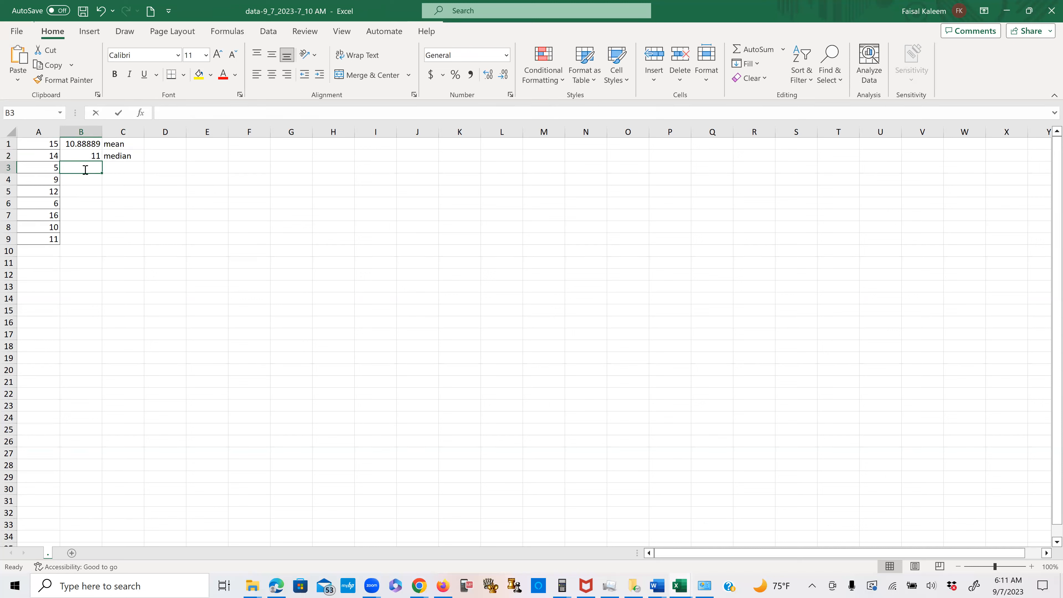
{"action": "type", "text": "="}
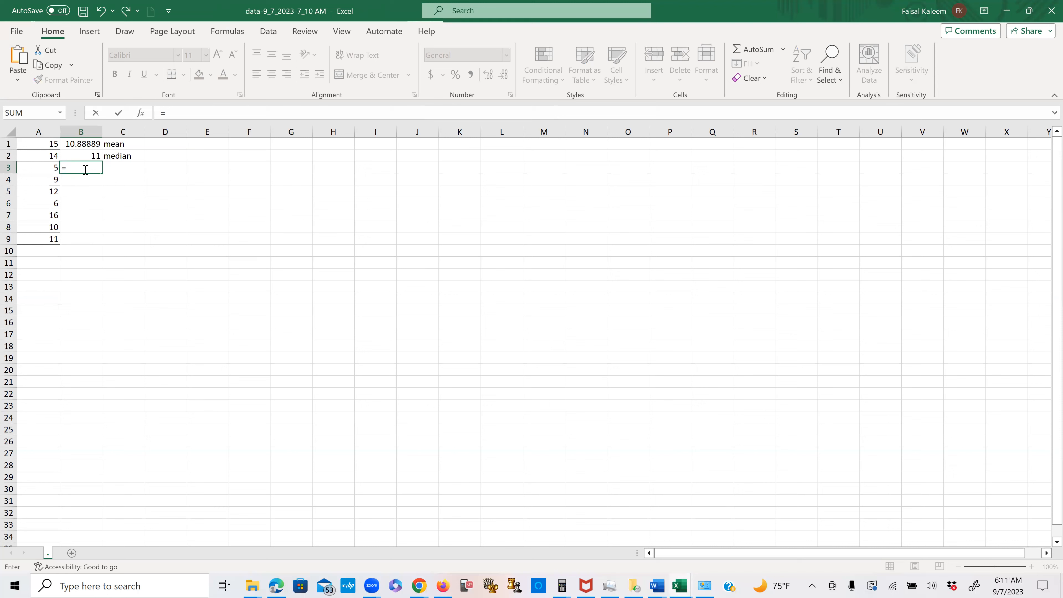
{"action": "type", "text": "st"}
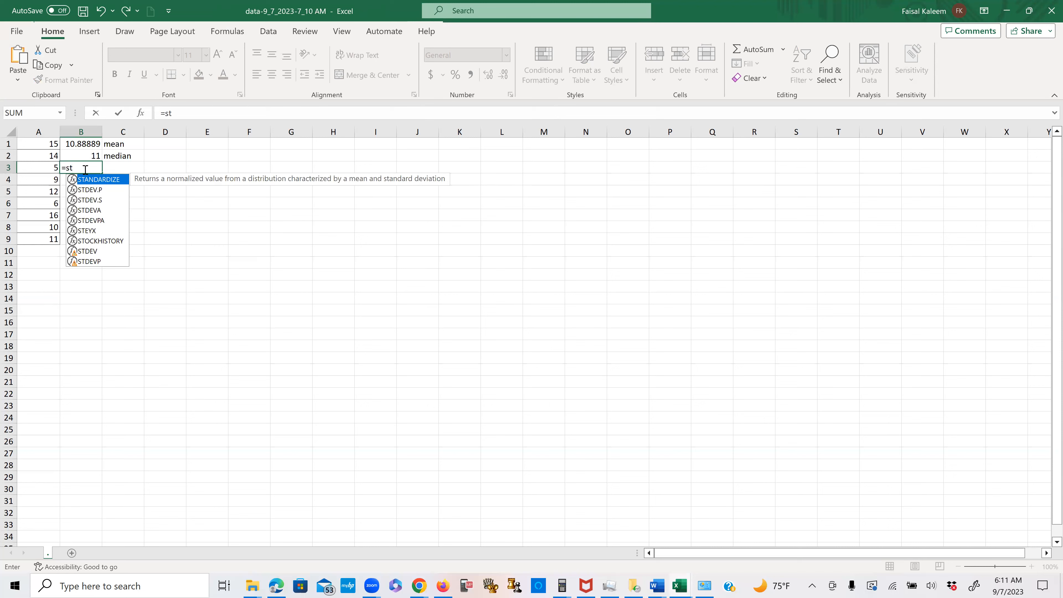
{"action": "left_click", "coordinate": [89, 200]}
{"action": "double_click", "coordinate": [88, 200]}
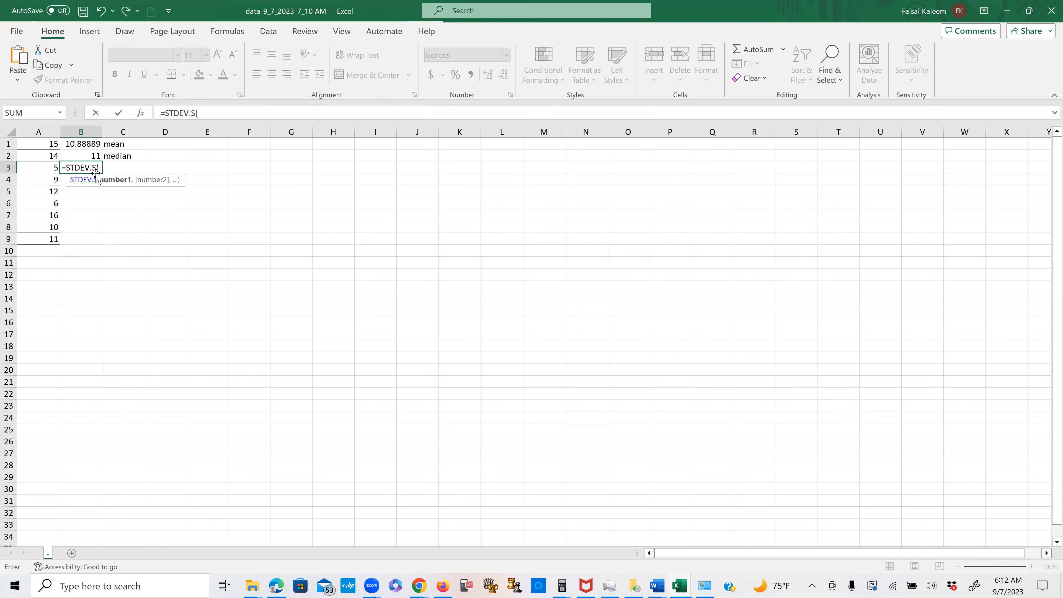
{"action": "left_click_drag", "start_coordinate": [50, 147], "coordinate": [54, 238]}
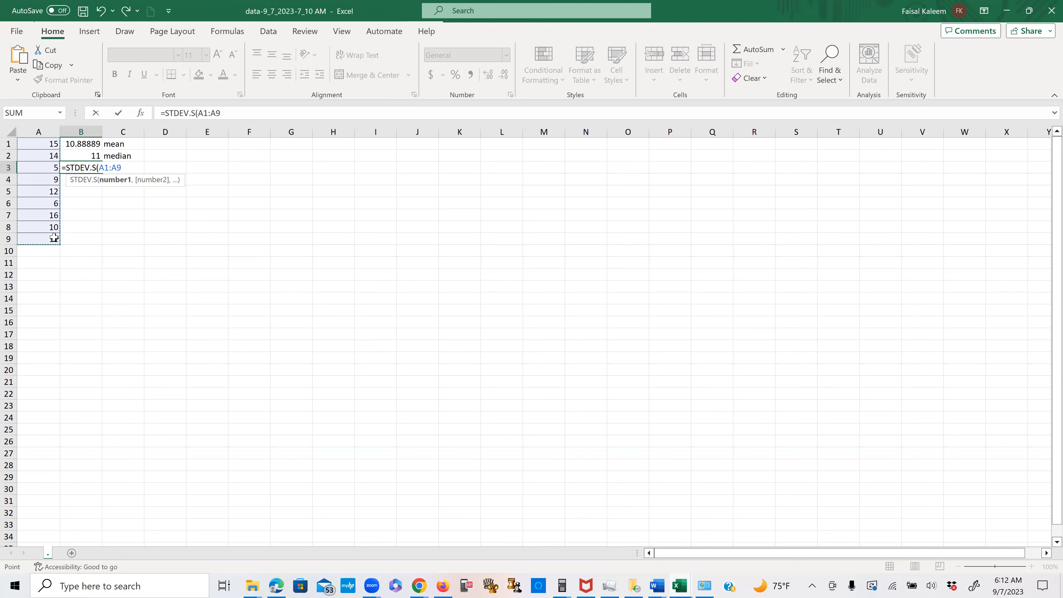
{"action": "key", "text": "Return"}
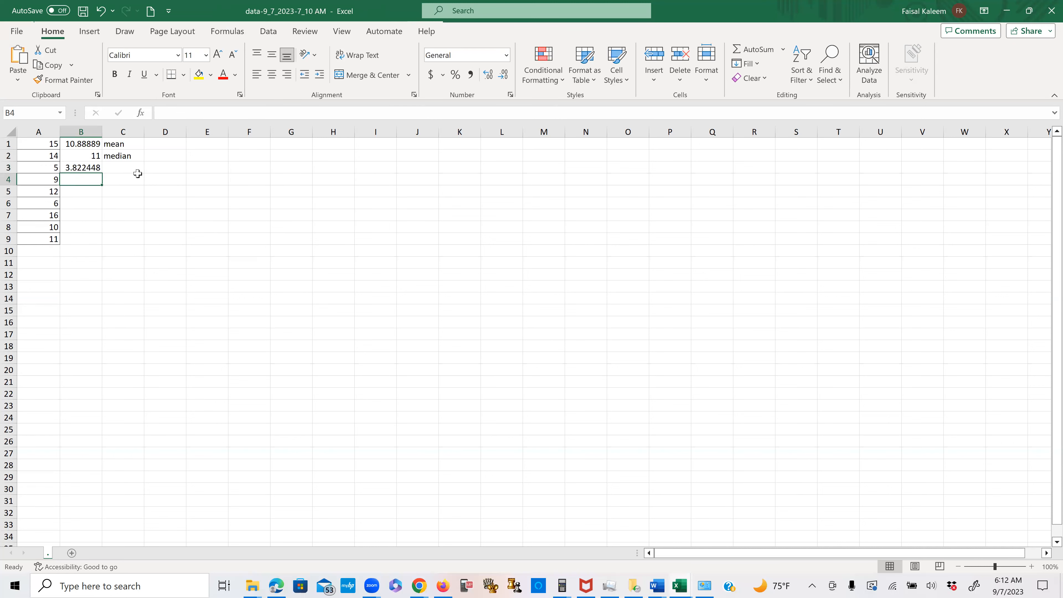
{"action": "left_click", "coordinate": [124, 167]}
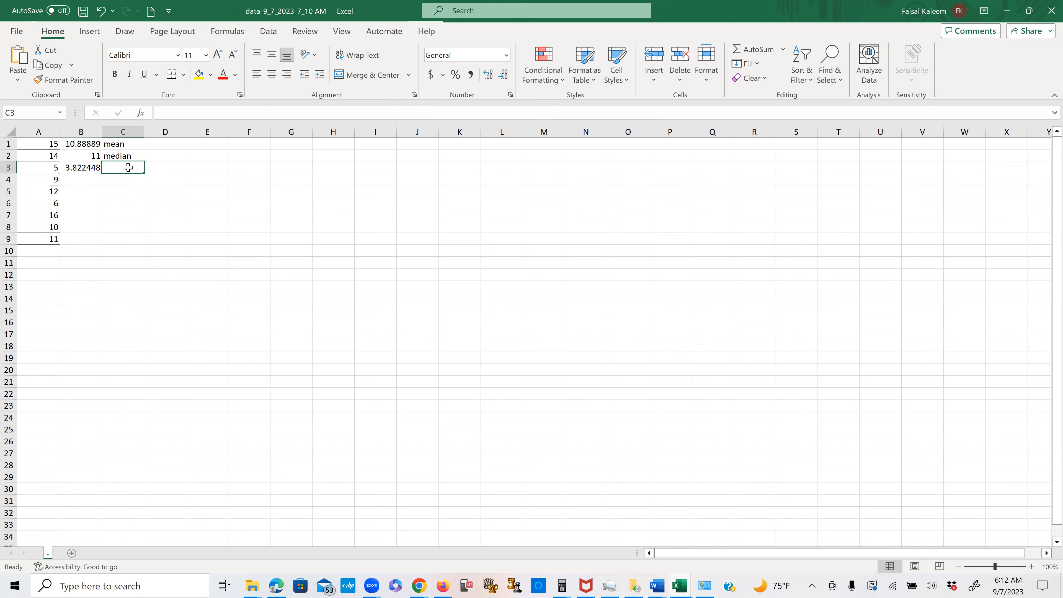
{"action": "type", "text": "Sampl"}
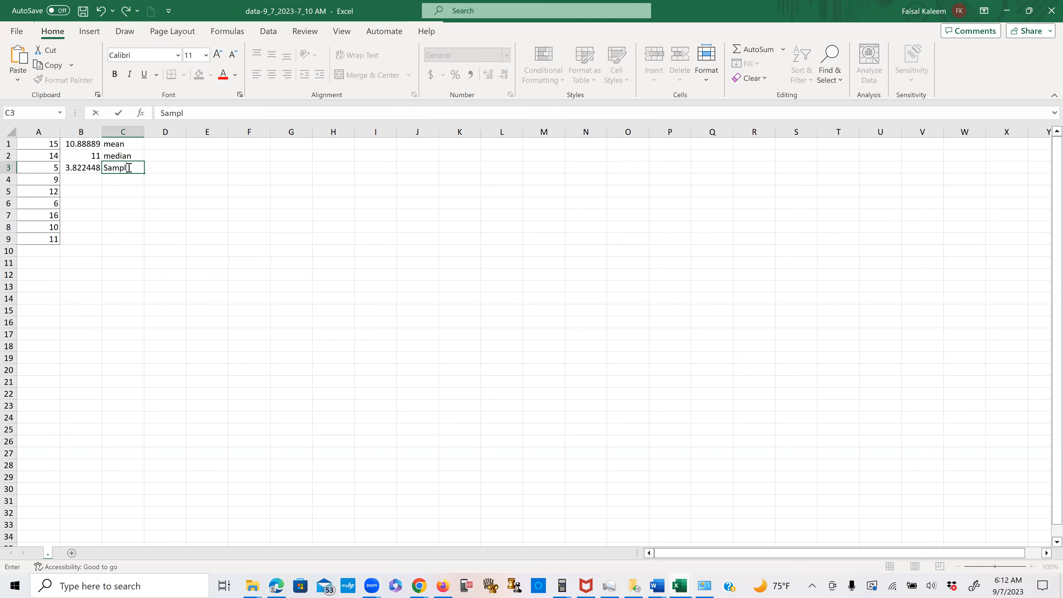
{"action": "type", "text": "e SD"}
- Calculate the sample variance of A1:A9 in cell B4 with VAR.S and label it "Sample Var" in C4
{"action": "left_click", "coordinate": [77, 179]}
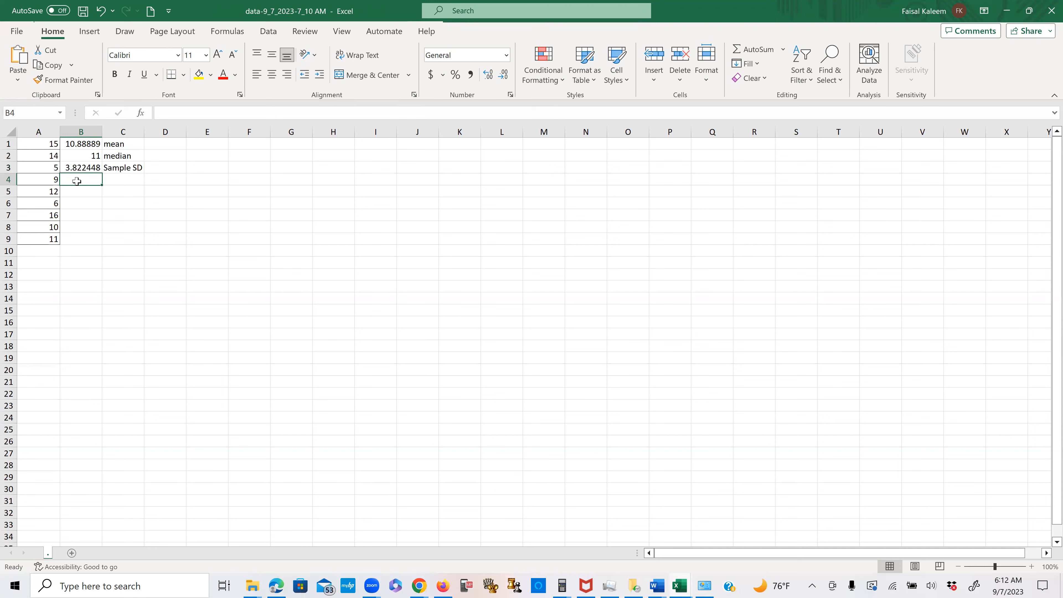
{"action": "type", "text": "="}
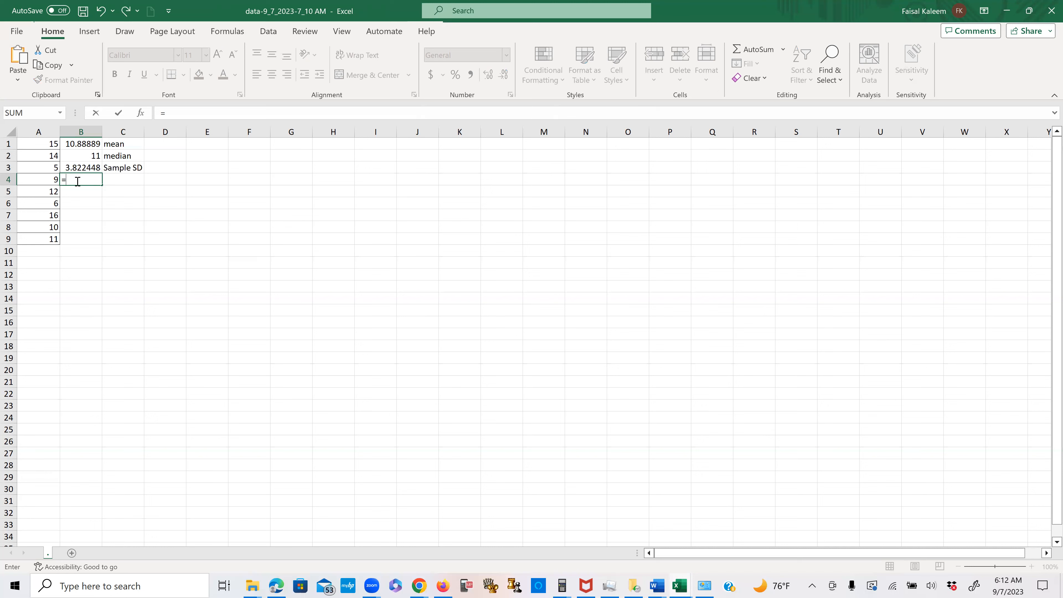
{"action": "type", "text": "var"}
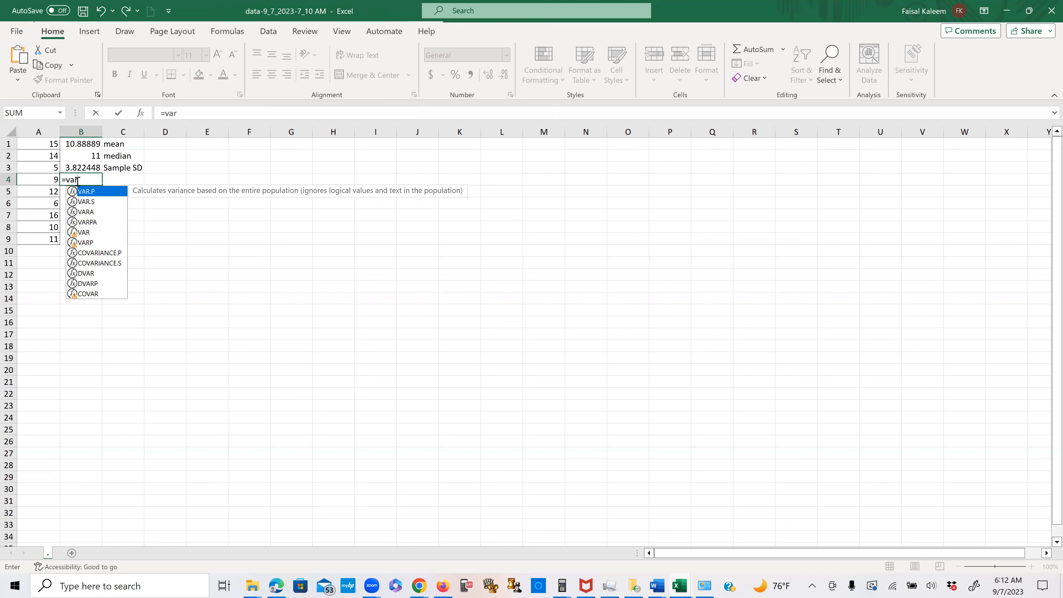
{"action": "left_click", "coordinate": [88, 203]}
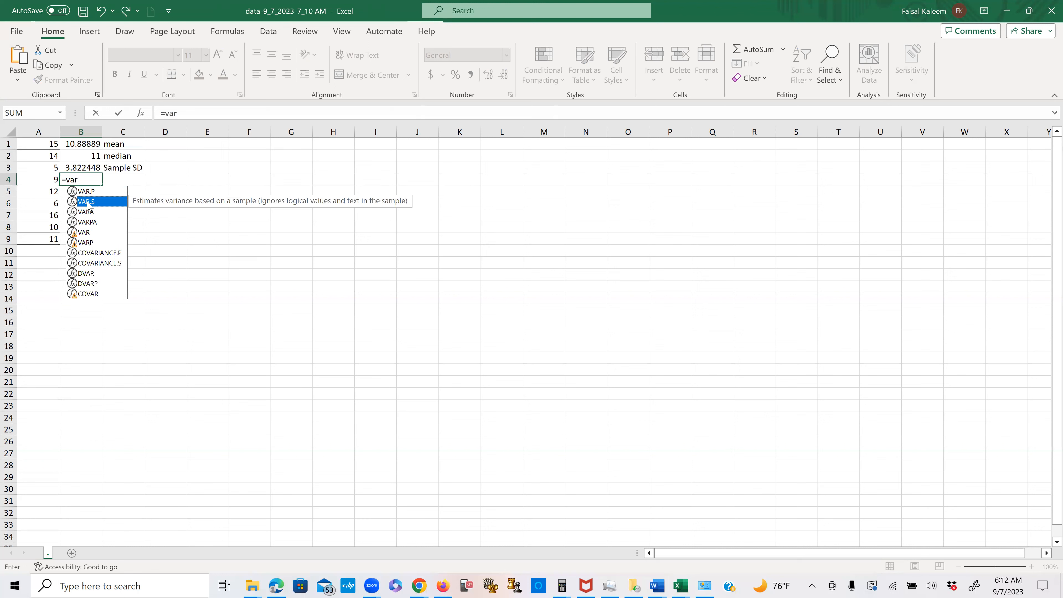
{"action": "double_click", "coordinate": [88, 202]}
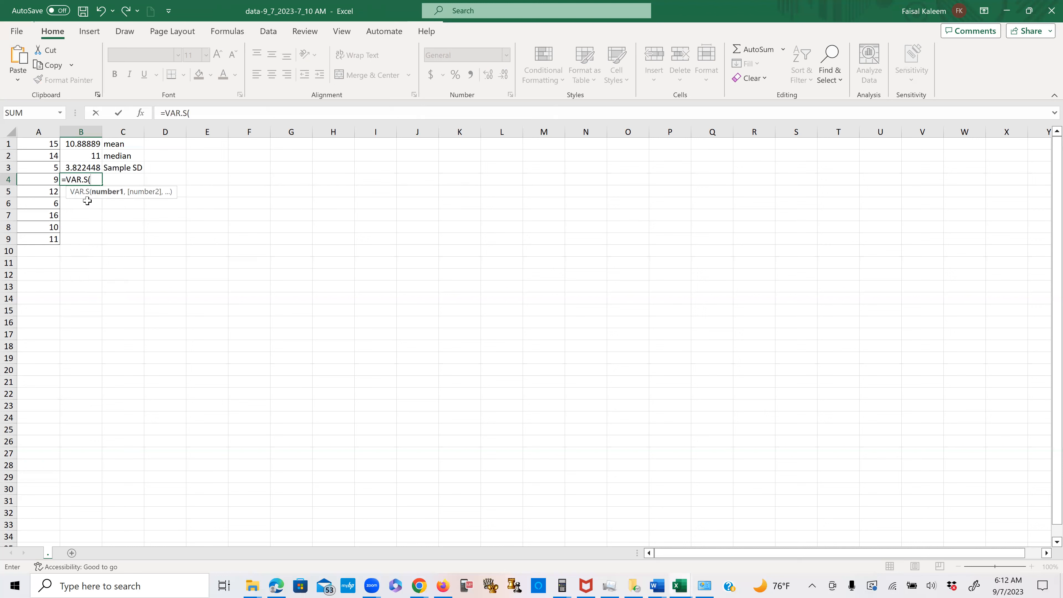
{"action": "left_click_drag", "start_coordinate": [50, 145], "coordinate": [50, 238]}
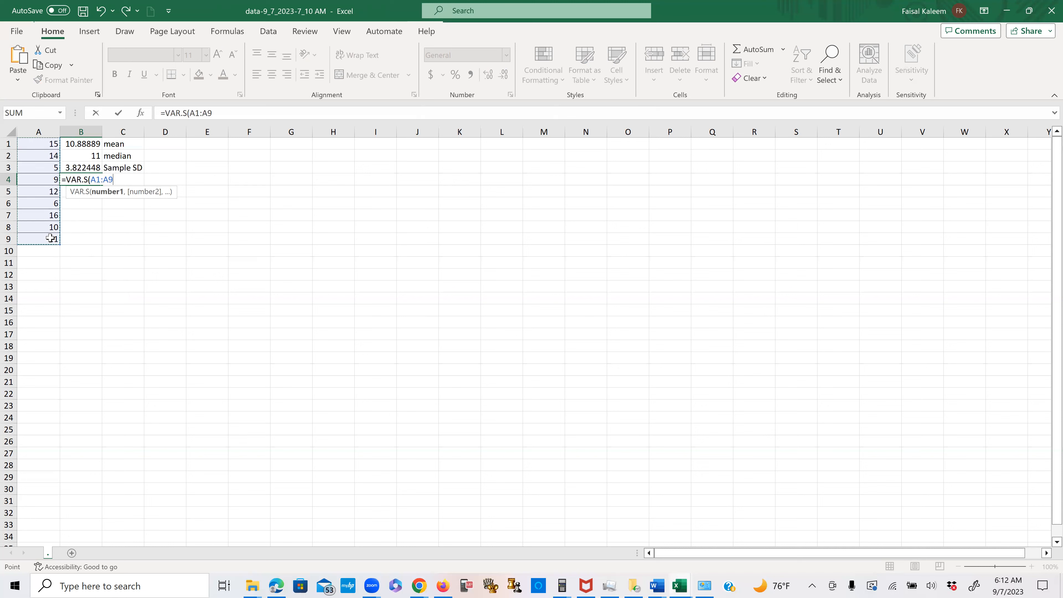
{"action": "key", "text": "Return"}
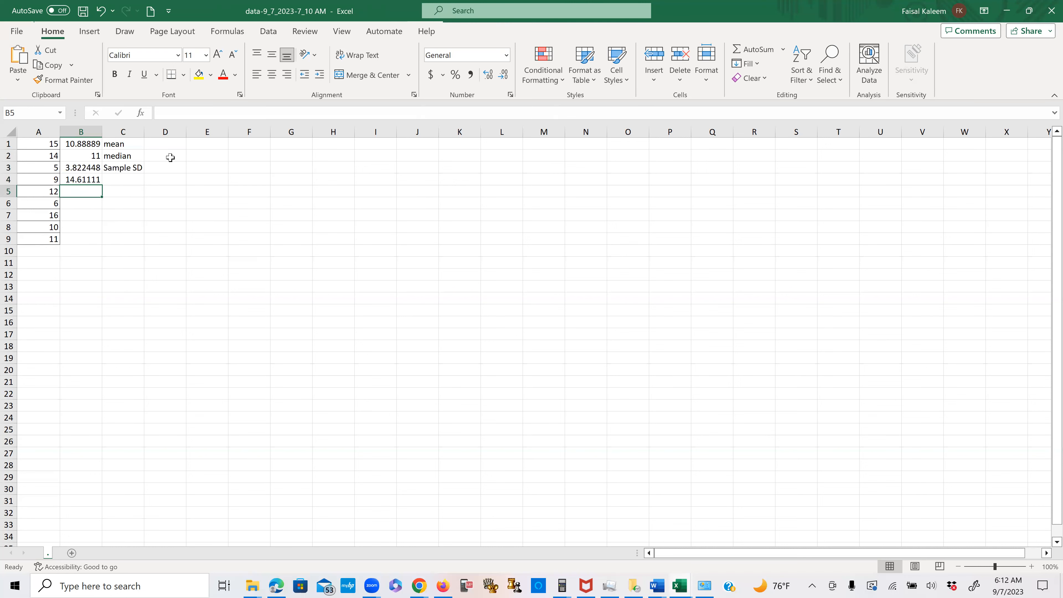
{"action": "left_click", "coordinate": [116, 177]}
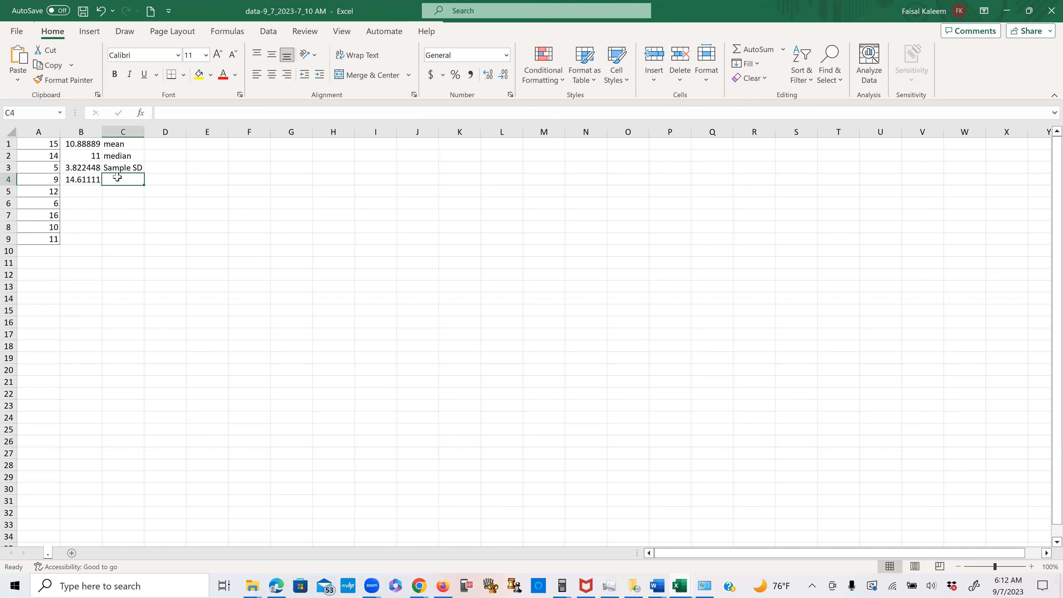
{"action": "type", "text": "Sample "}
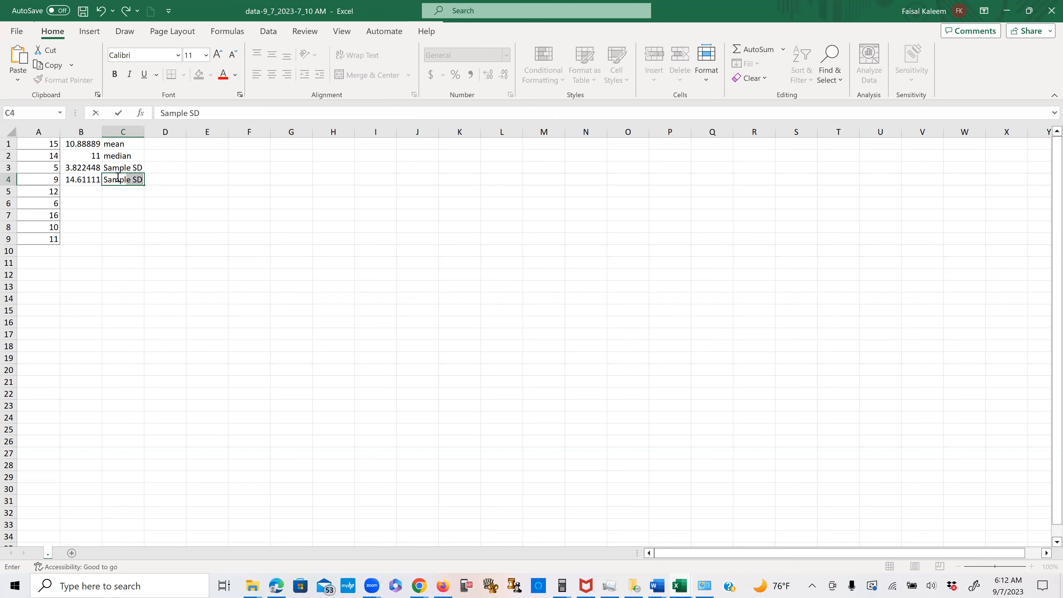
{"action": "type", "text": "Var"}
{"action": "left_click", "coordinate": [82, 190]}
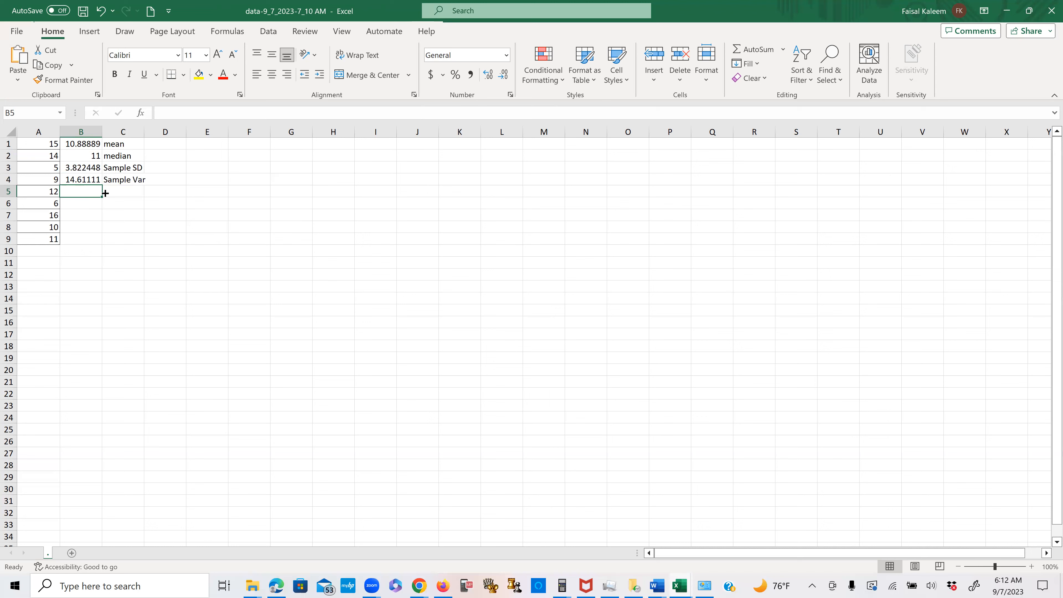
- Calculate the population standard deviation of A1:A9 in cell B5 with STDEV.P and label it "Population SD" in C5
{"action": "type", "text": "="}
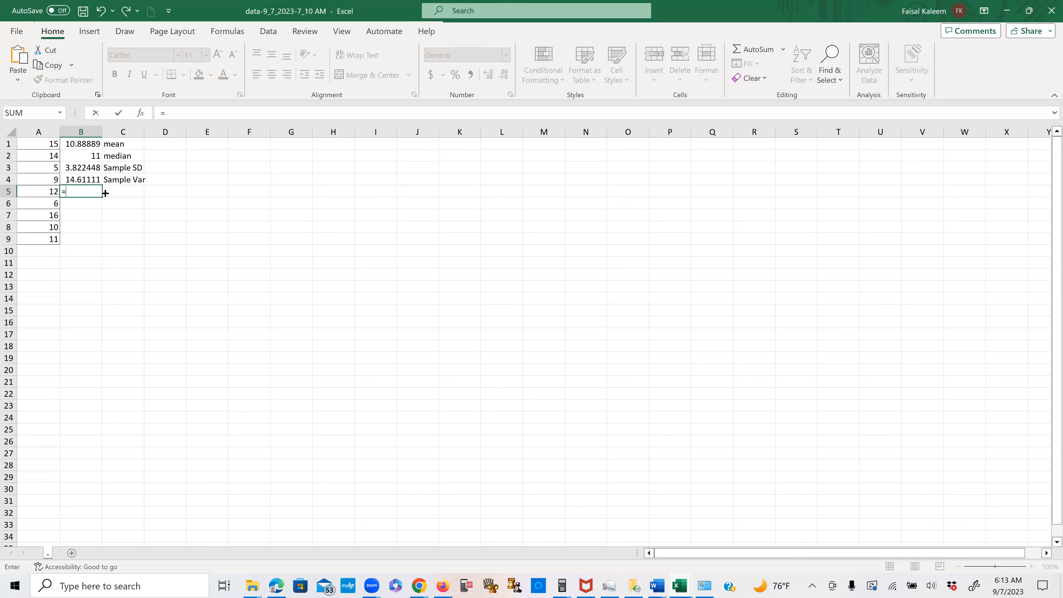
{"action": "type", "text": "s"}
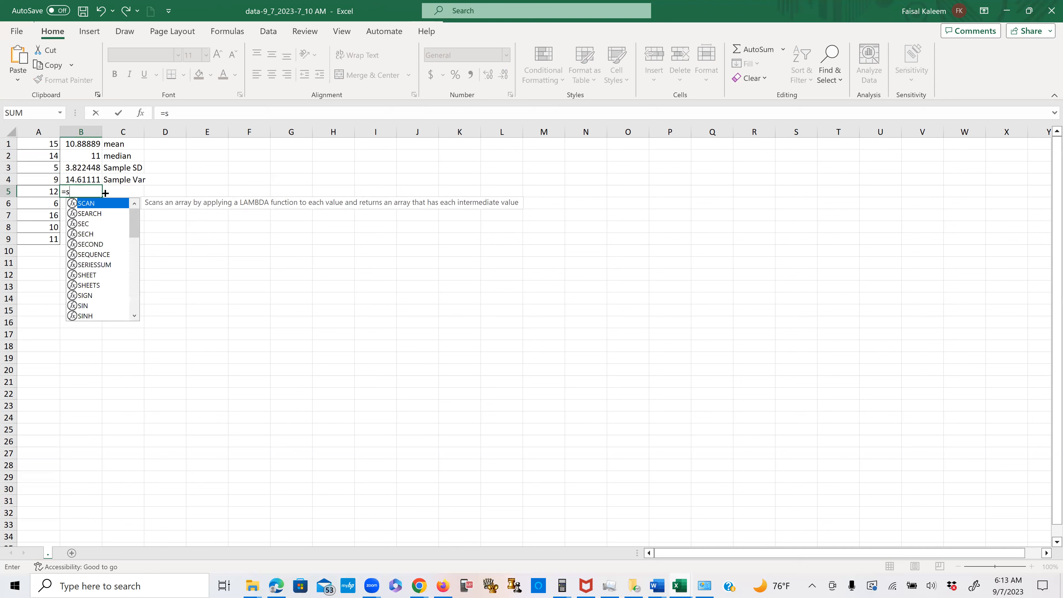
{"action": "type", "text": "t"}
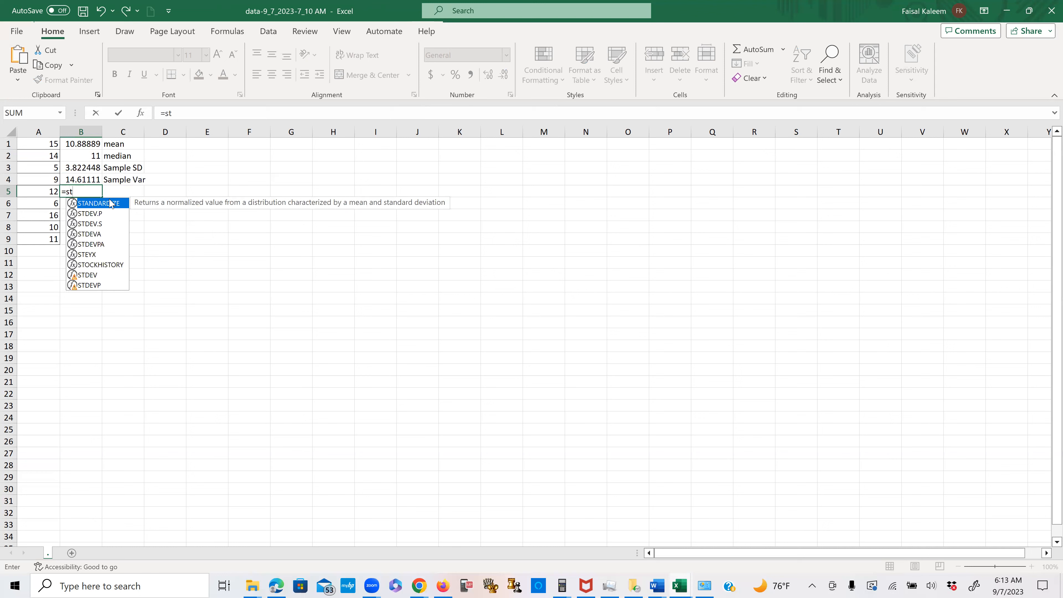
{"action": "double_click", "coordinate": [90, 213]}
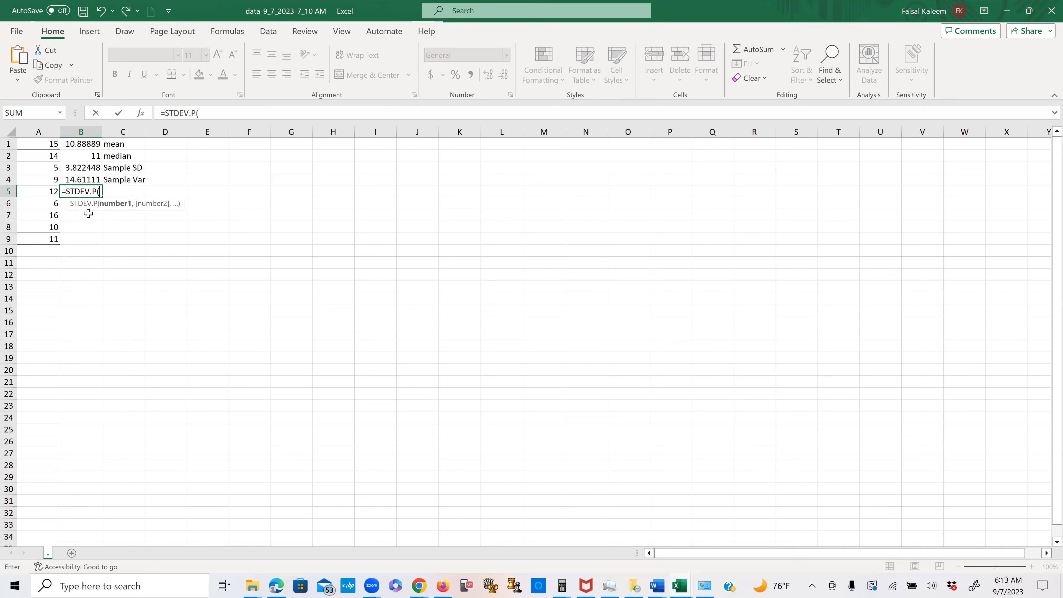
{"action": "left_click_drag", "start_coordinate": [52, 144], "coordinate": [53, 239]}
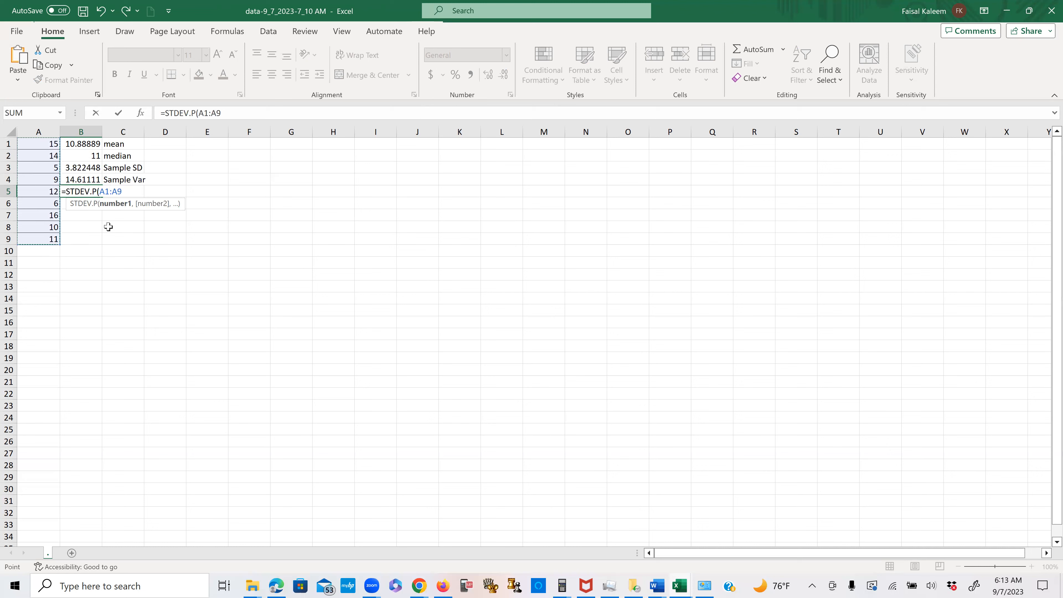
{"action": "key", "text": "Return"}
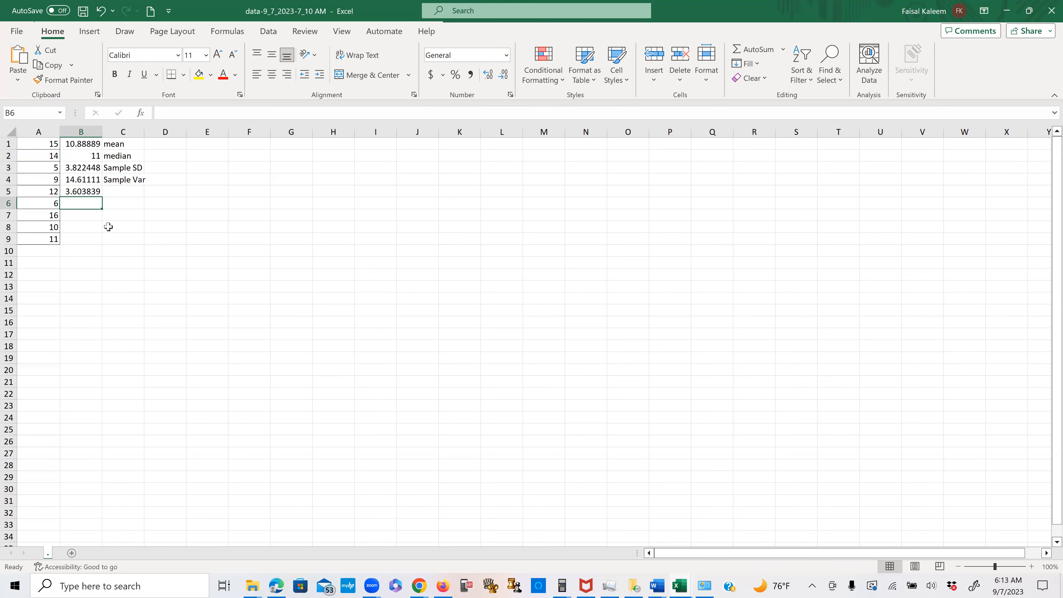
{"action": "left_click", "coordinate": [114, 189]}
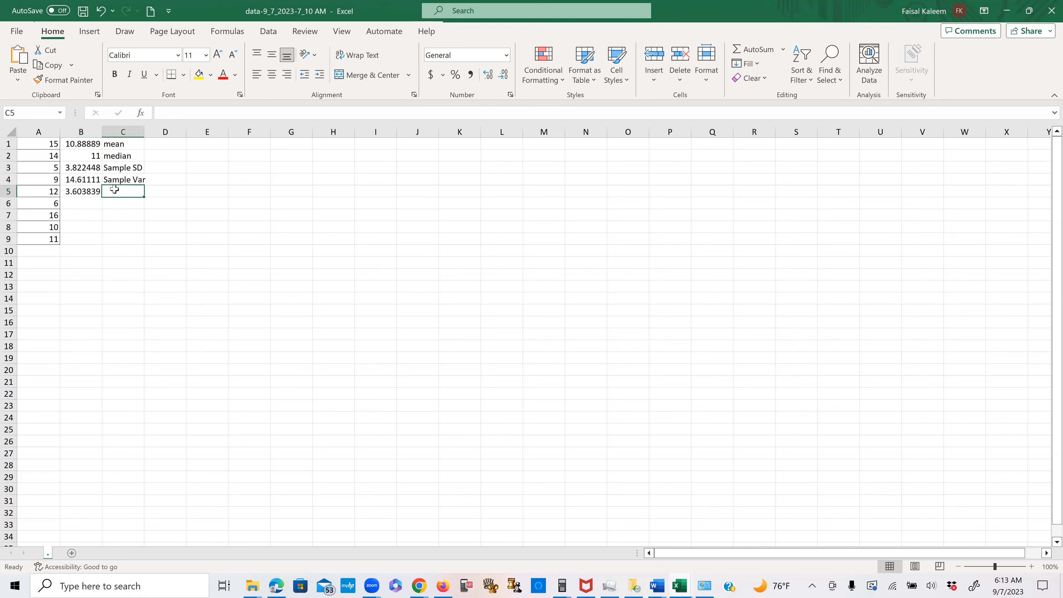
{"action": "type", "text": "Population D"}
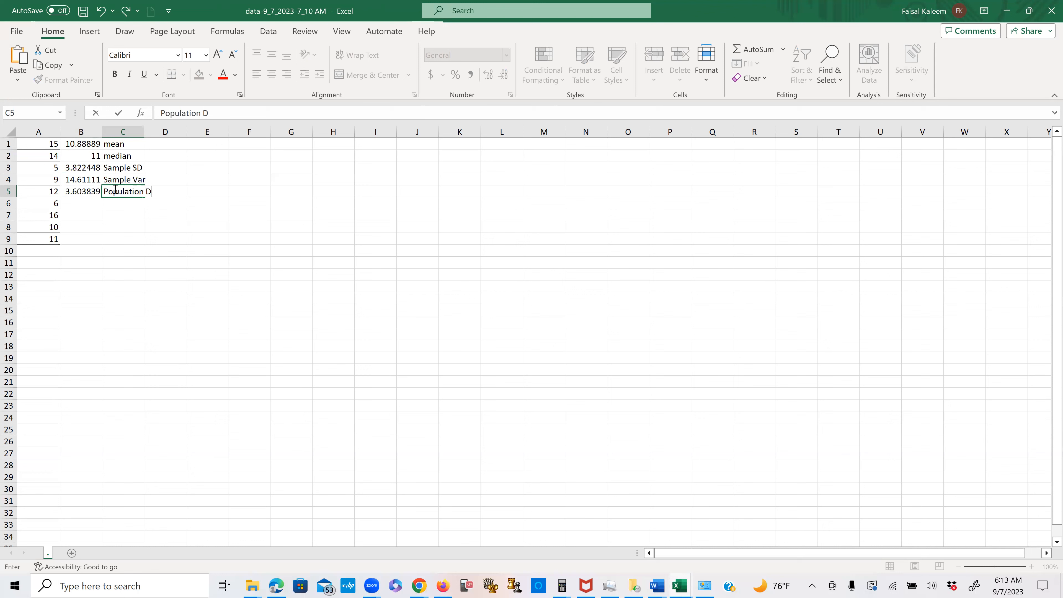
{"action": "key", "text": "BackSpace"}
{"action": "type", "text": "SD"}
- Calculate the population variance of A1:A9 in cell B6 with VAR.P and label it "Population Var" in C6
{"action": "left_click", "coordinate": [81, 201]}
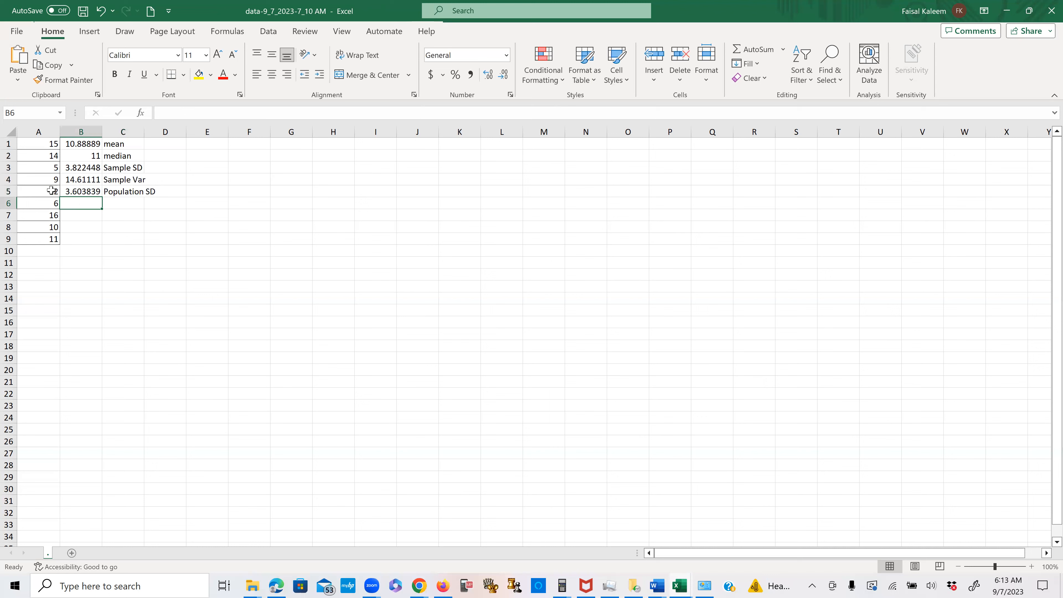
{"action": "type", "text": "="}
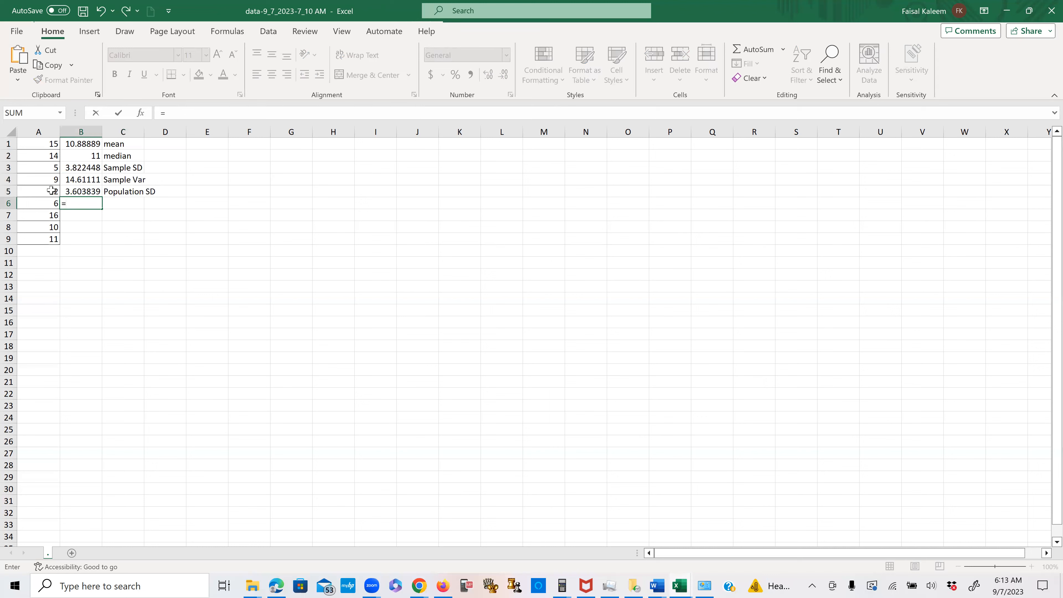
{"action": "type", "text": "va"}
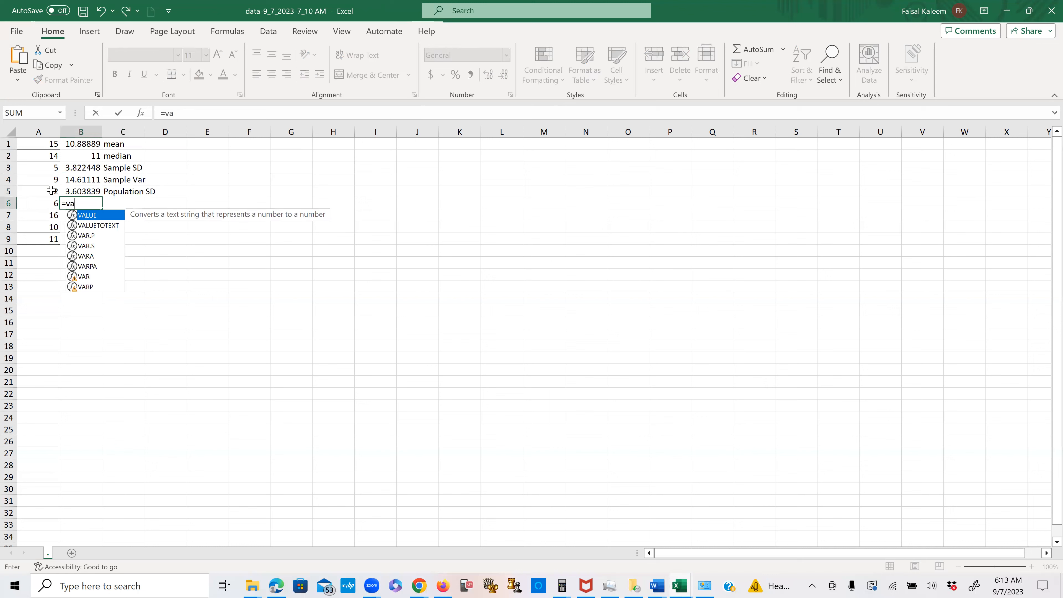
{"action": "double_click", "coordinate": [85, 234]}
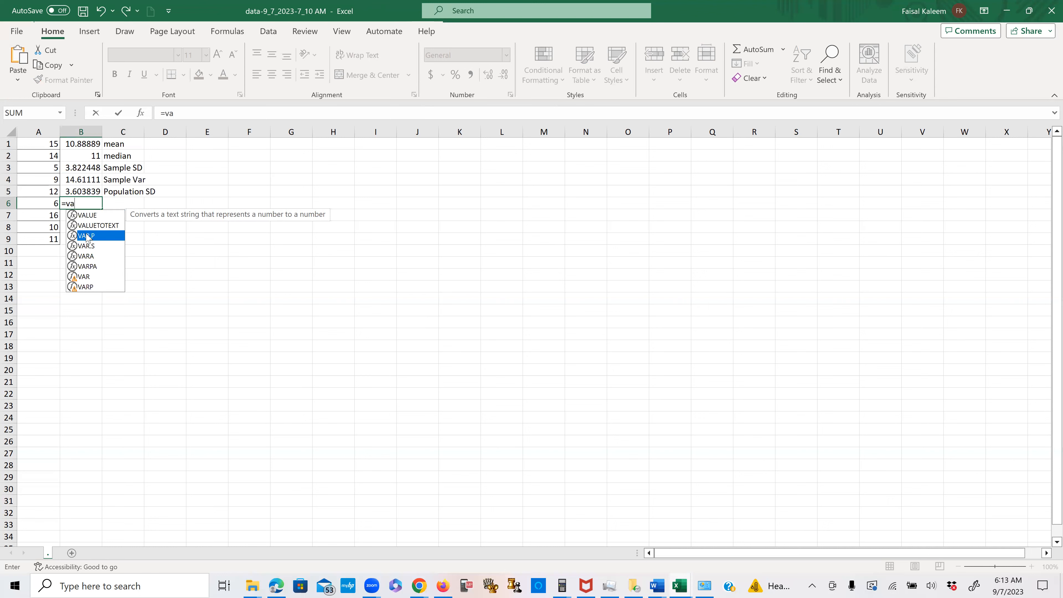
{"action": "left_click_drag", "start_coordinate": [47, 145], "coordinate": [47, 205]}
{"action": "left_click_drag", "start_coordinate": [51, 236], "coordinate": [51, 237]}
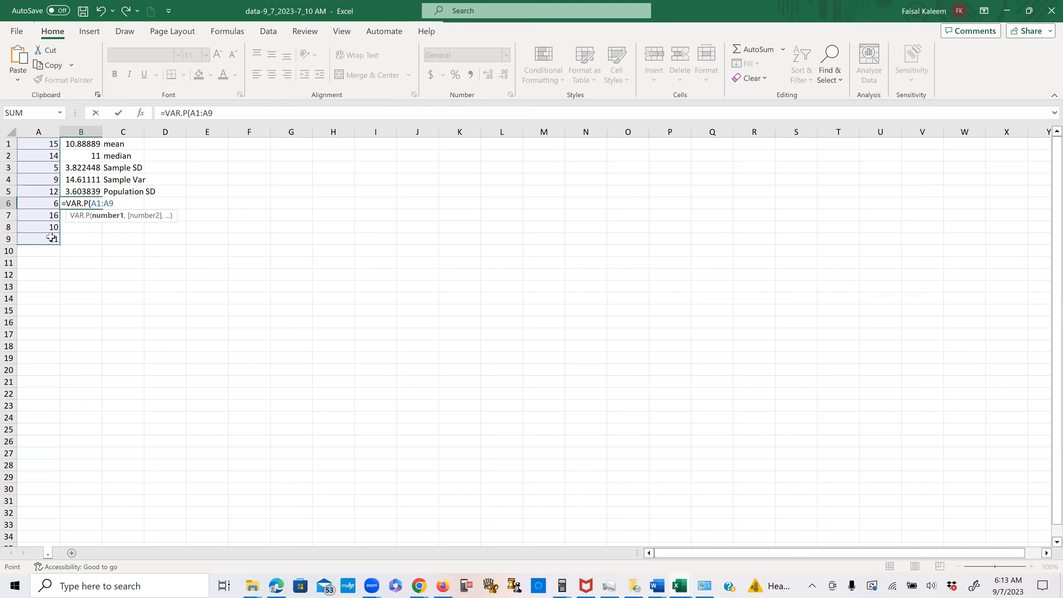
{"action": "key", "text": "Return"}
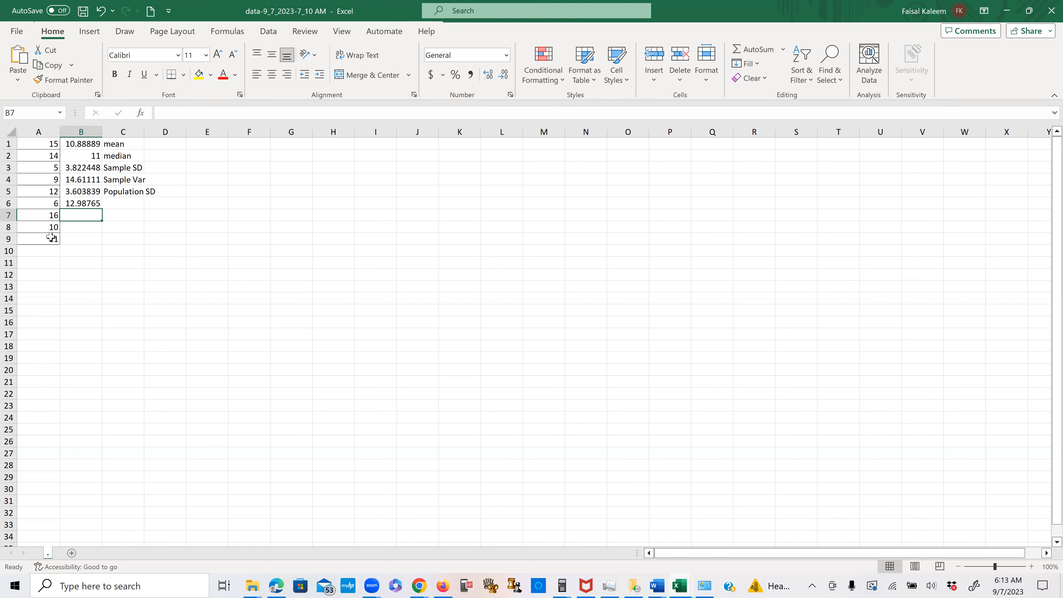
{"action": "left_click", "coordinate": [116, 202]}
{"action": "type", "text": "P"}
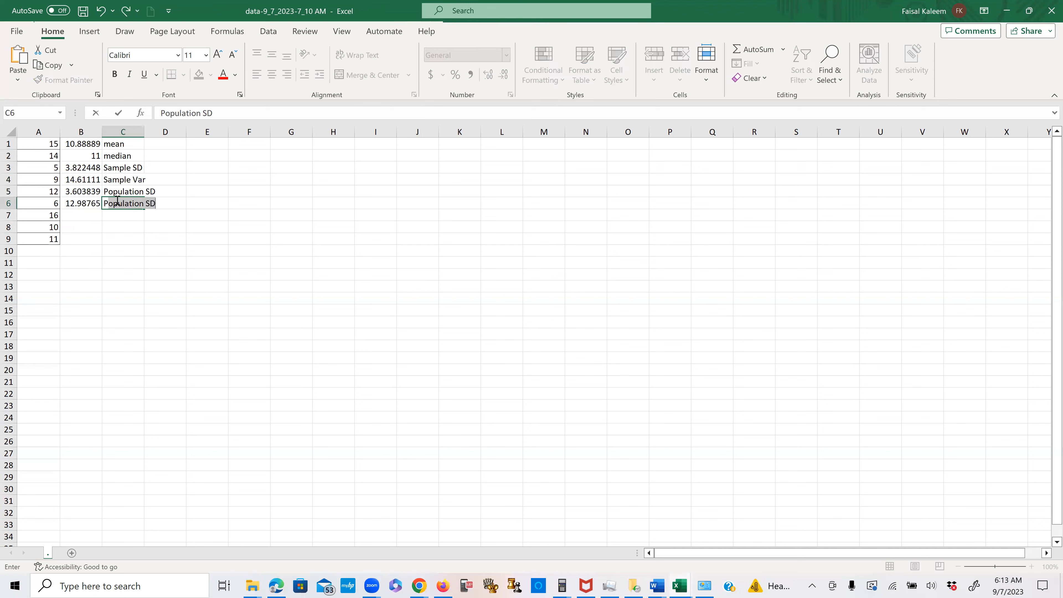
{"action": "left_click", "coordinate": [157, 204]}
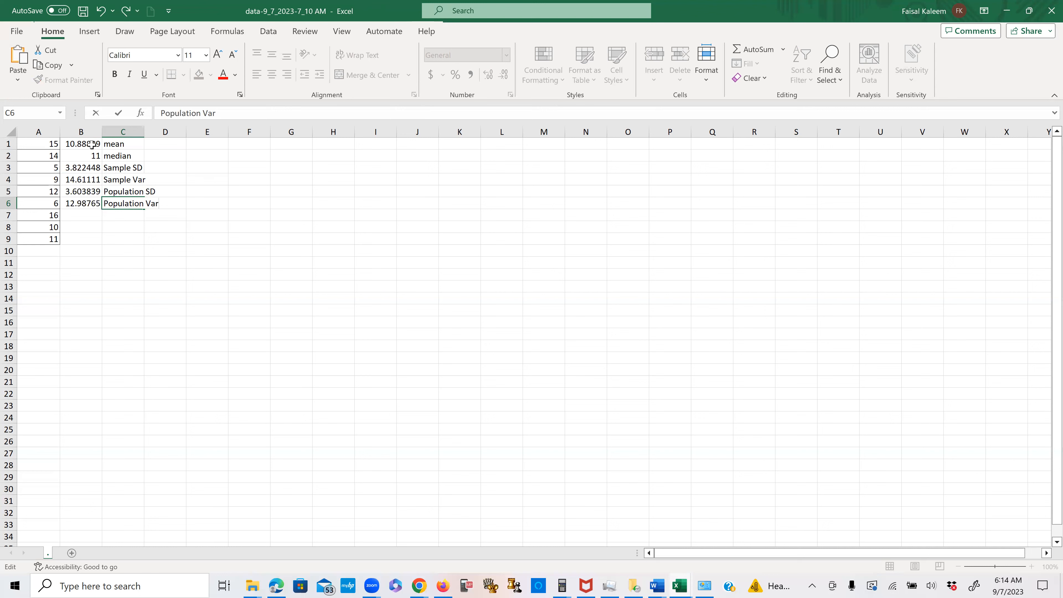
{"action": "left_click", "coordinate": [570, 84]}
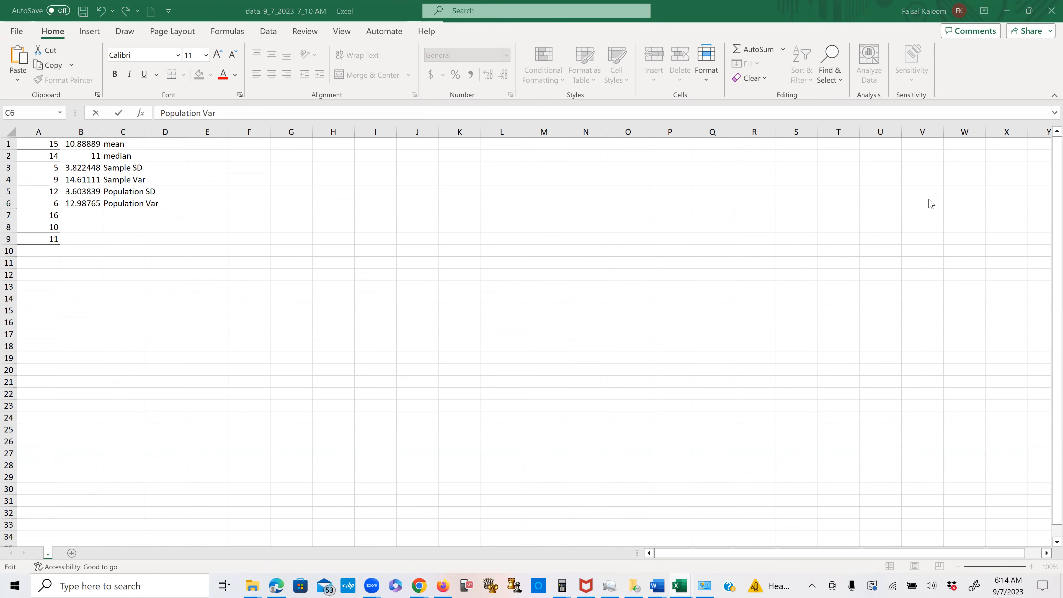